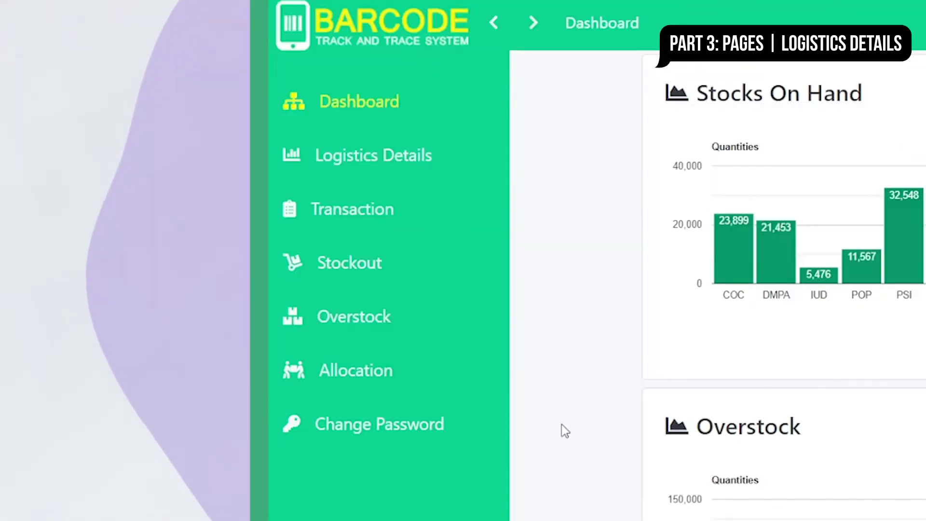
- On Logistics Details, tick Facility and REGION 1, view the PHO list, then untick REGION 1
left_click(414, 157)
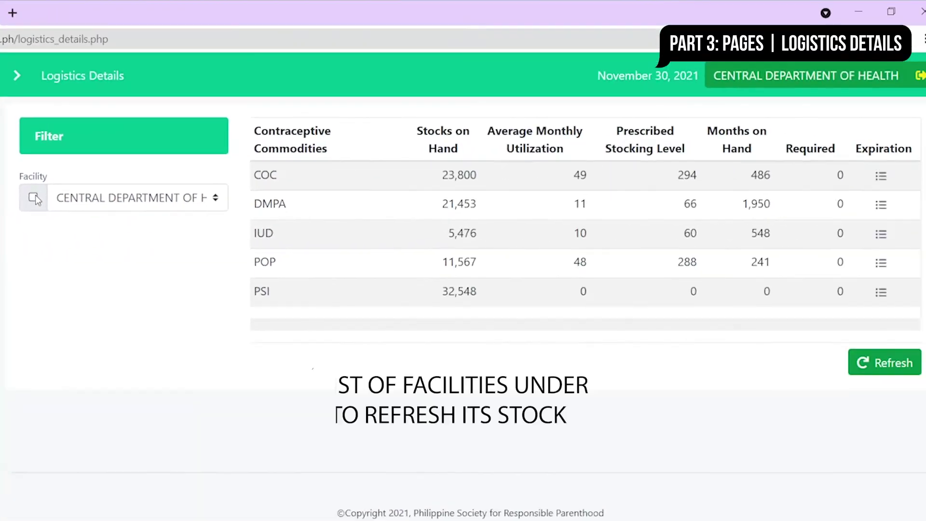
left_click(555, 183)
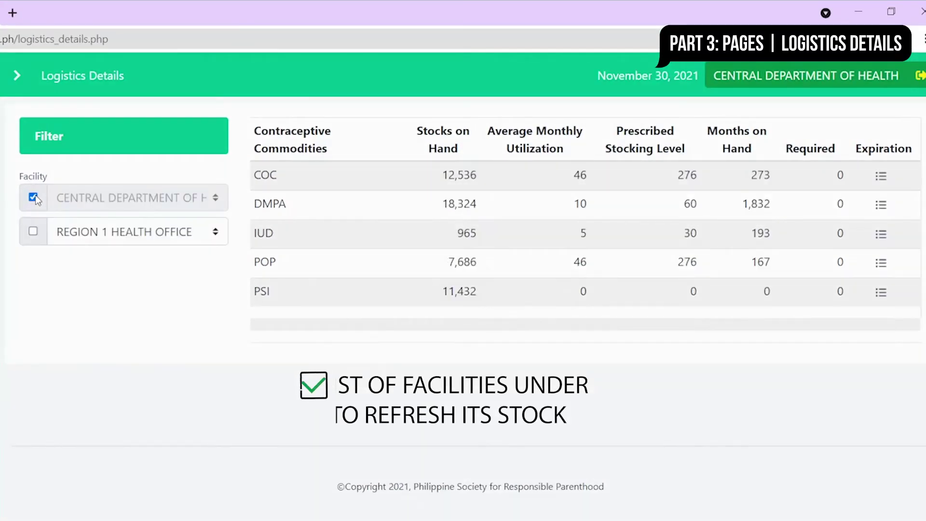
left_click(33, 232)
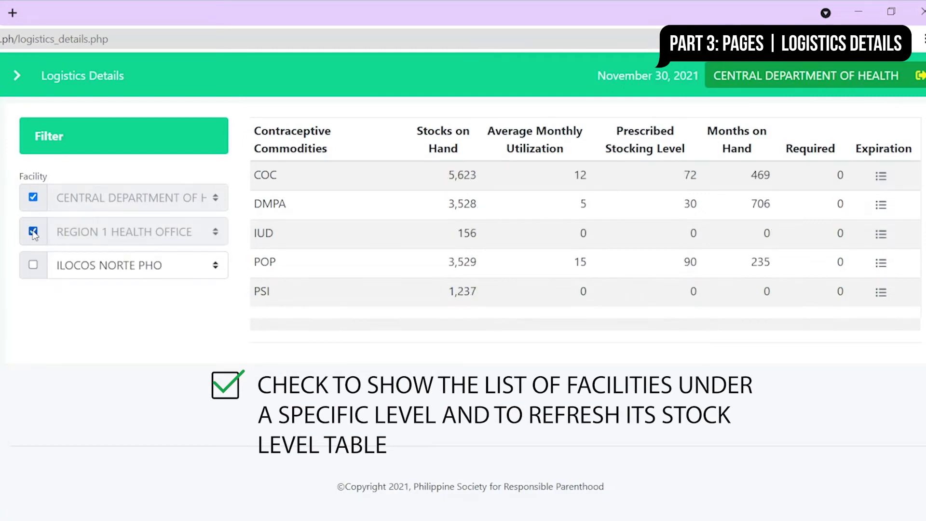
left_click(89, 266)
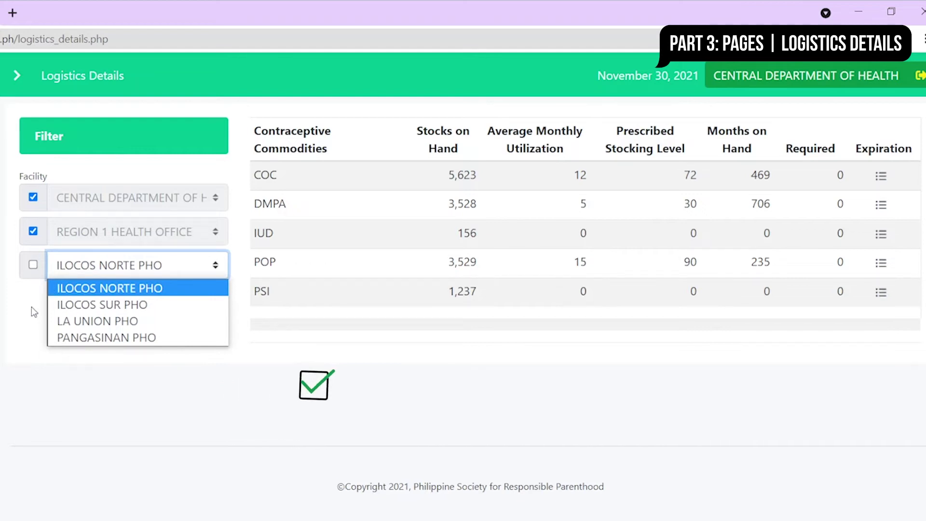
left_click(33, 232)
left_click(33, 232)
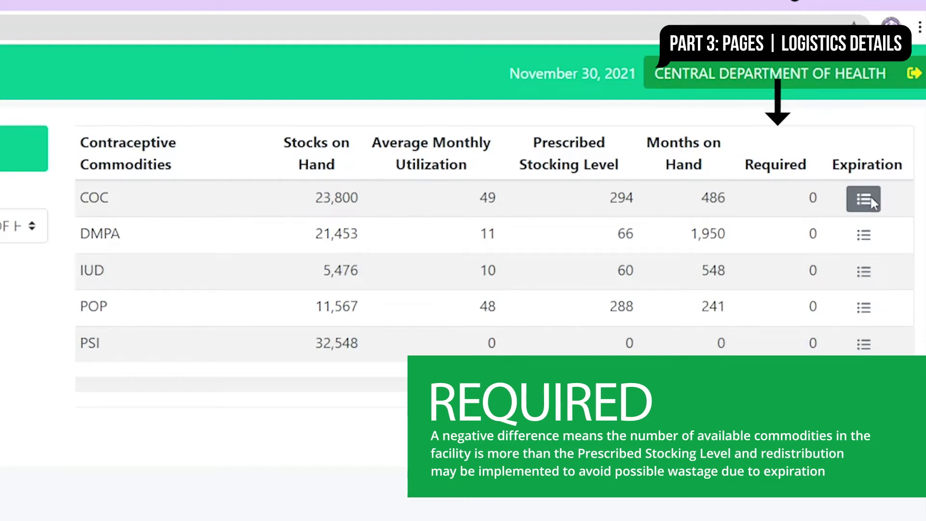
left_click(871, 202)
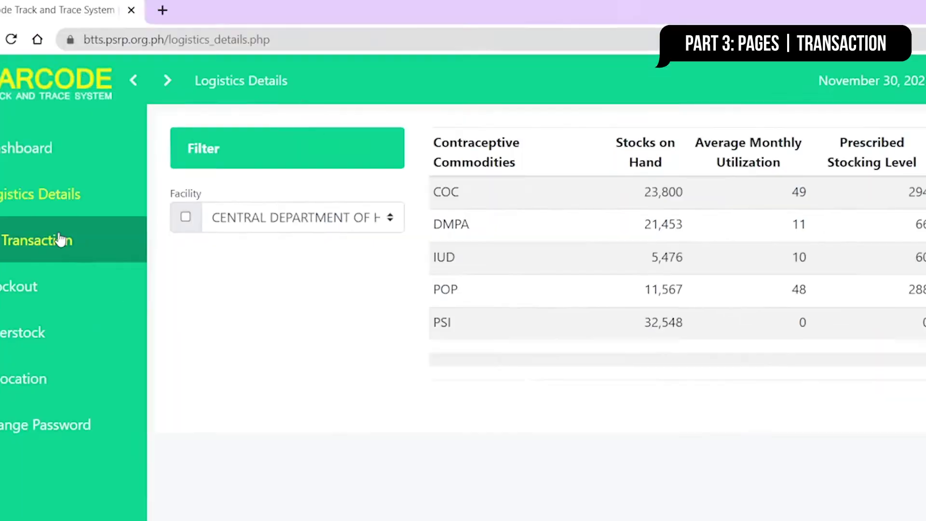
- Filter the Transaction page from 01/02/2021
left_click(470, 242)
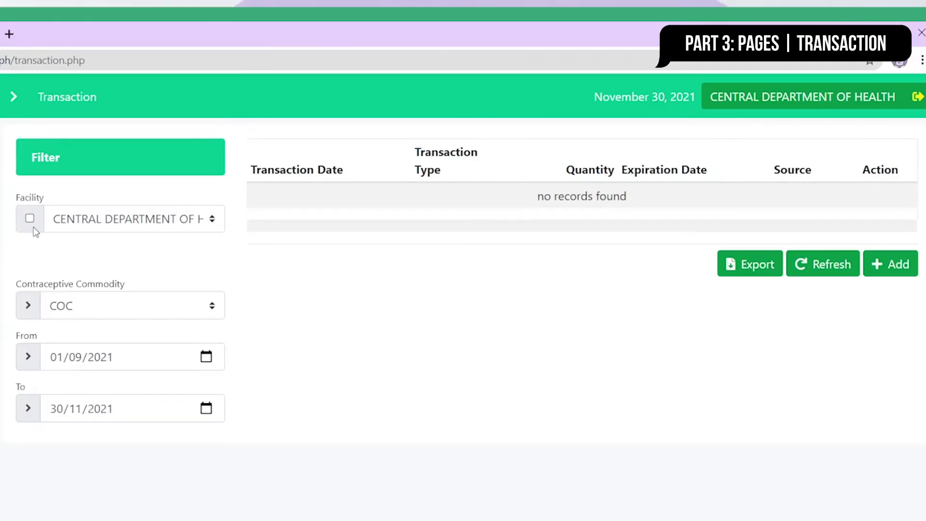
left_click(207, 357)
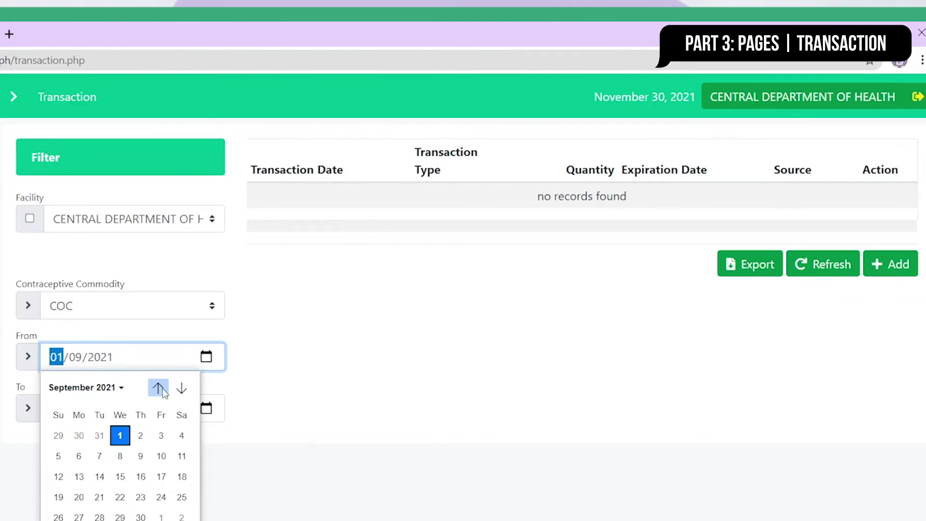
left_click(158, 389)
left_click(157, 388)
left_click(158, 389)
left_click(158, 388)
left_click(158, 388)
left_click(157, 389)
left_click(157, 388)
left_click(79, 436)
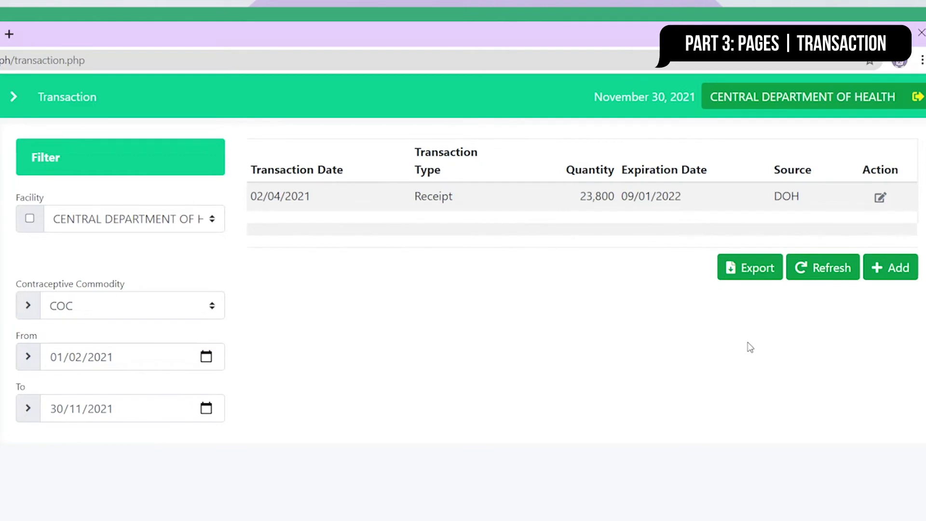
- Open and cancel the COC receipt edit and Add forms, then export transactions to CSV
left_click(880, 196)
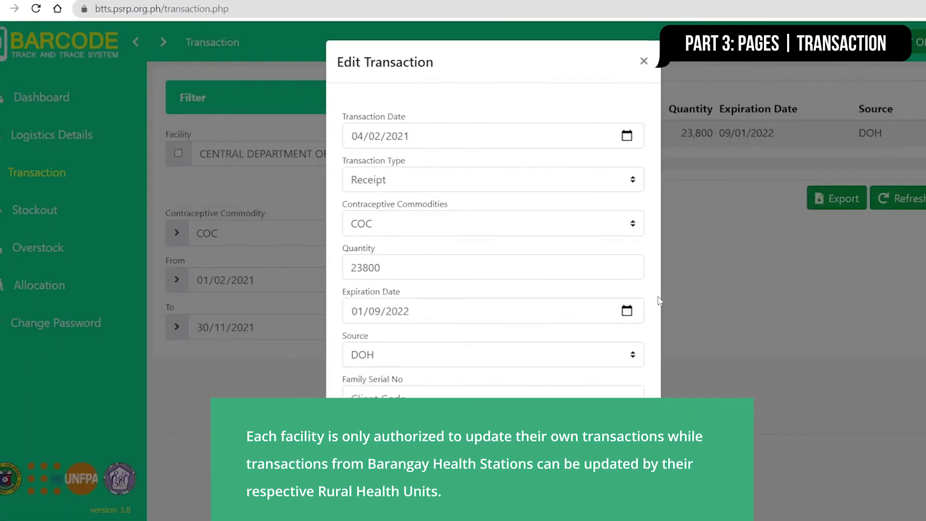
scroll(660, 301, "down", 2)
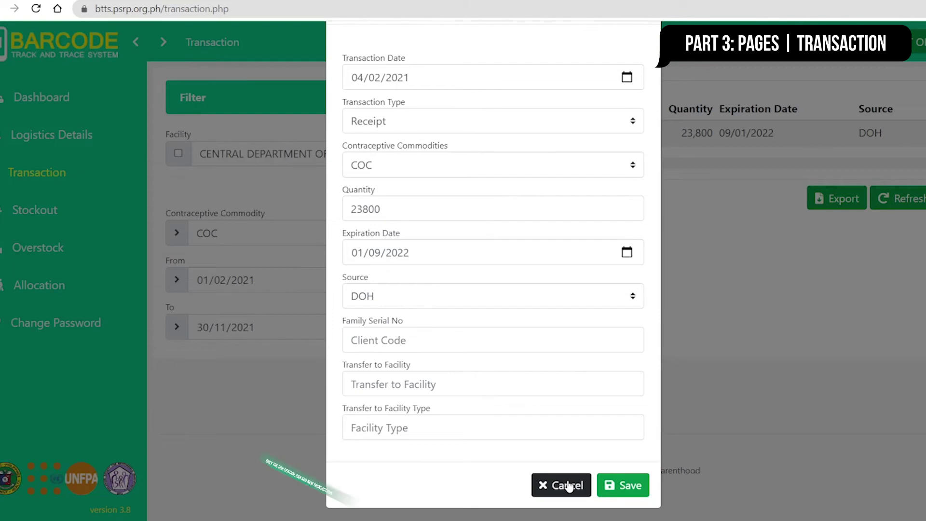
left_click(568, 485)
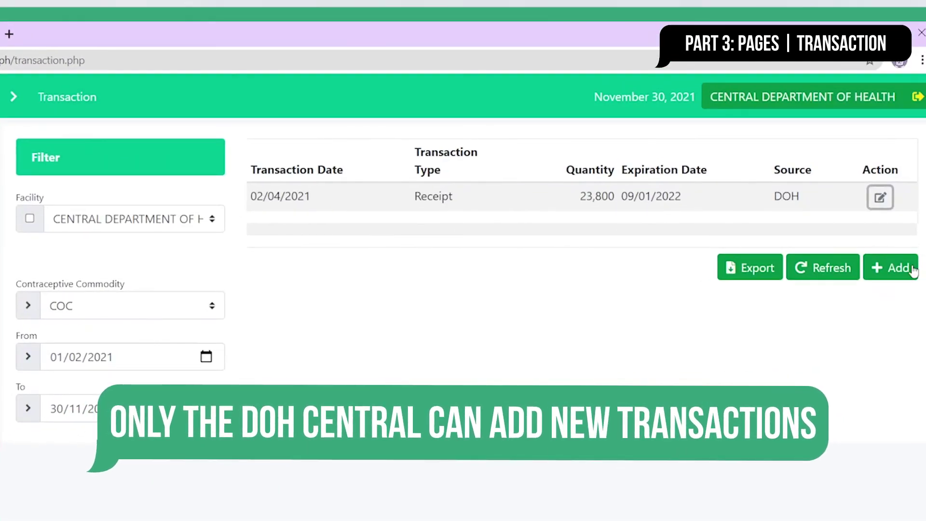
left_click(912, 269)
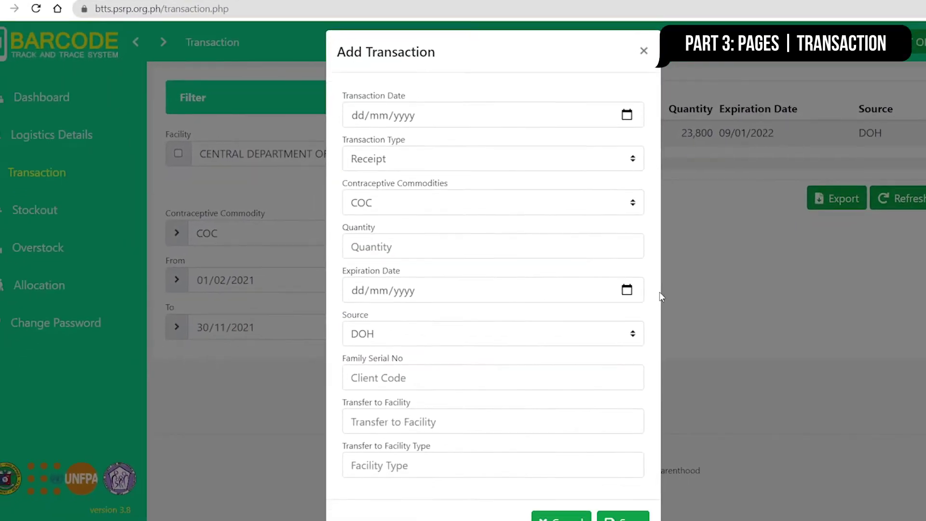
scroll(660, 297, "down", 2)
left_click(569, 484)
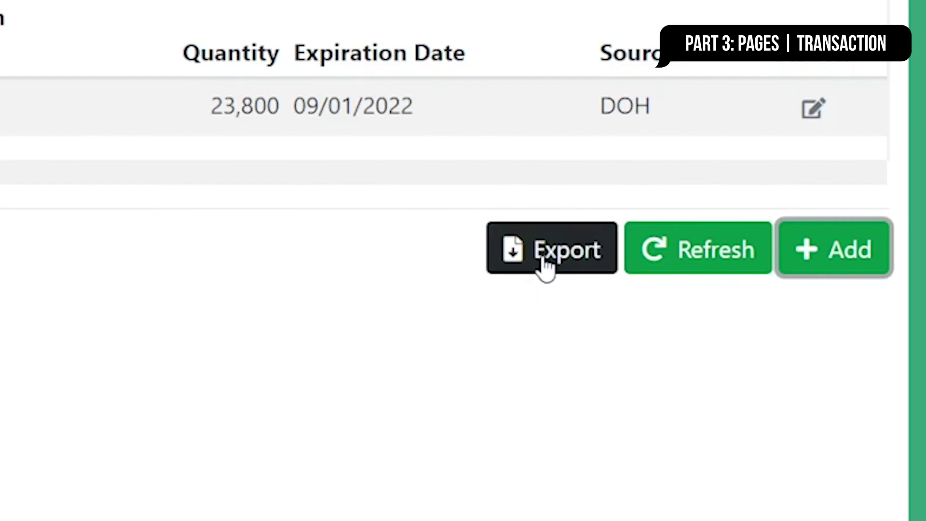
left_click(545, 265)
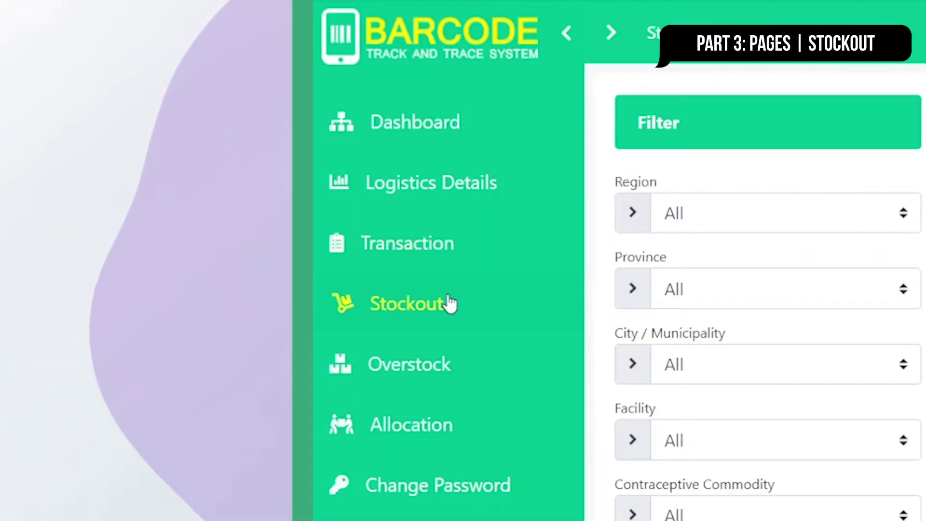
- Filter the Stockout list to region R-I and province ILOCOS NORTE
left_click(450, 304)
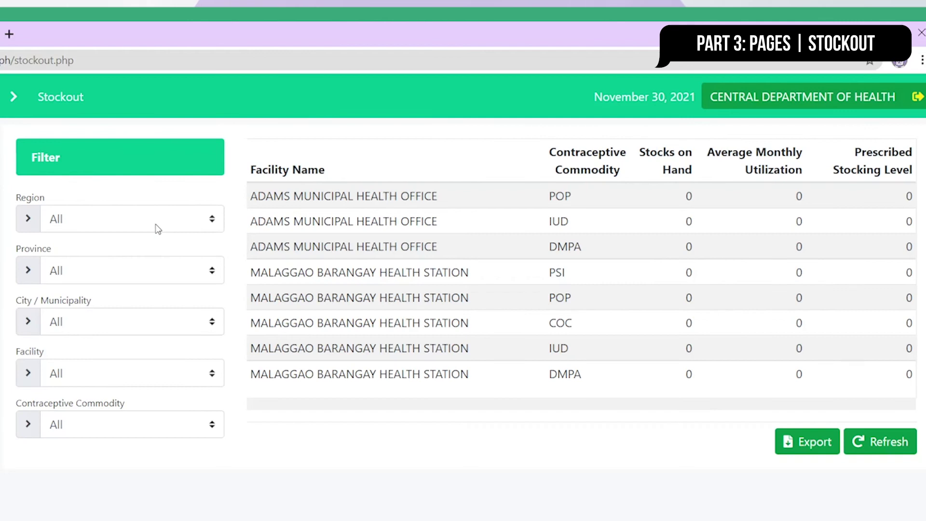
left_click(155, 224)
left_click(131, 255)
left_click(128, 272)
left_click(117, 310)
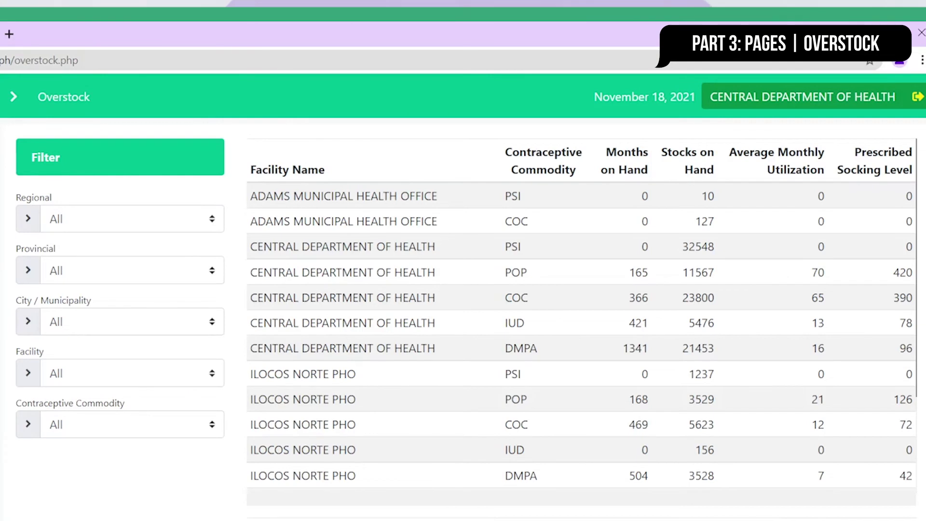
- Filter Overstock to region R-I and DMPA, then export it to export_OverStock_11_18_2021.csv
left_click(80, 224)
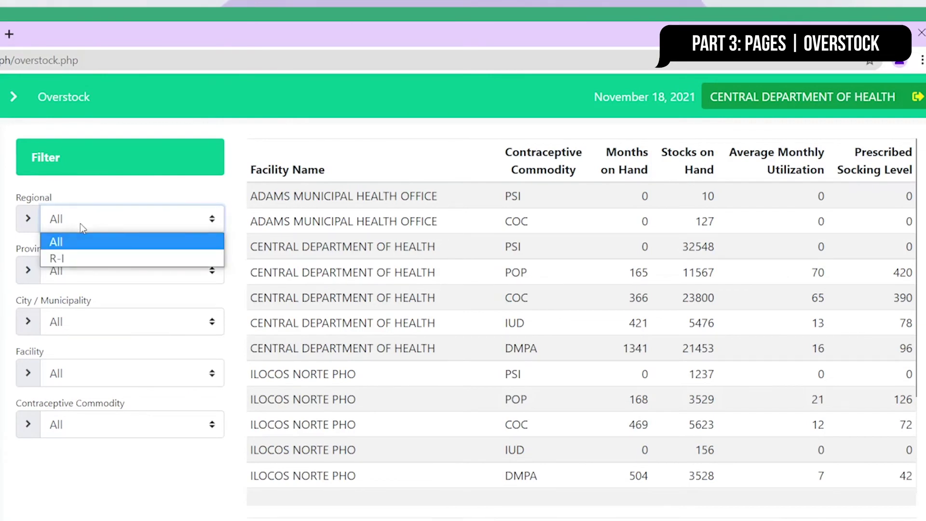
left_click(69, 256)
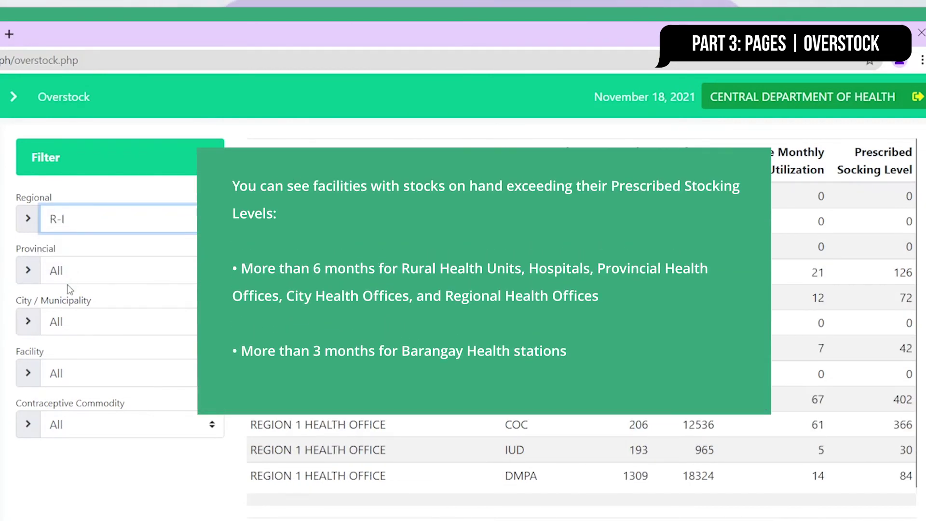
left_click(69, 432)
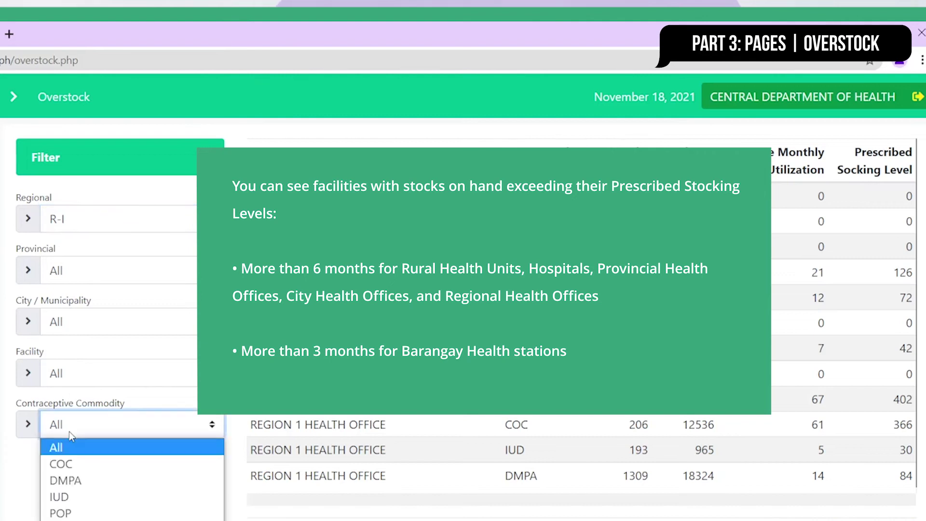
left_click(63, 479)
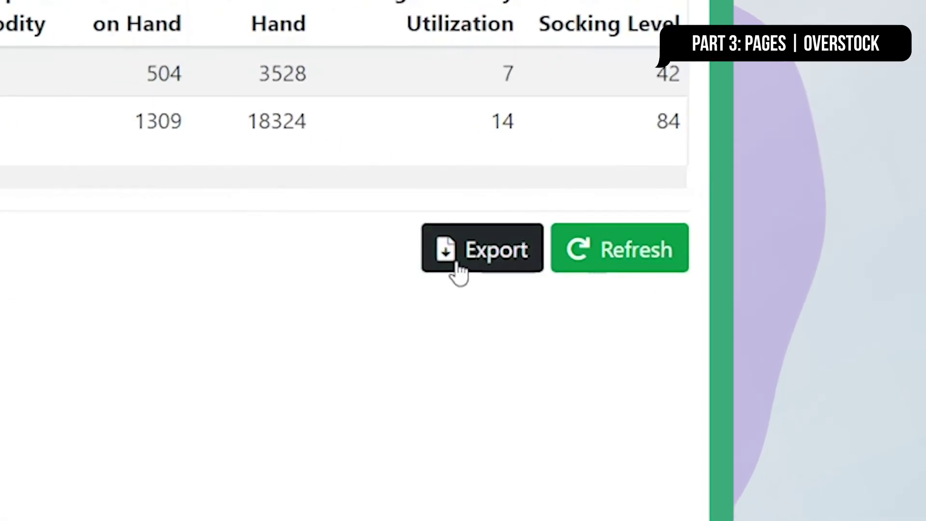
left_click(456, 269)
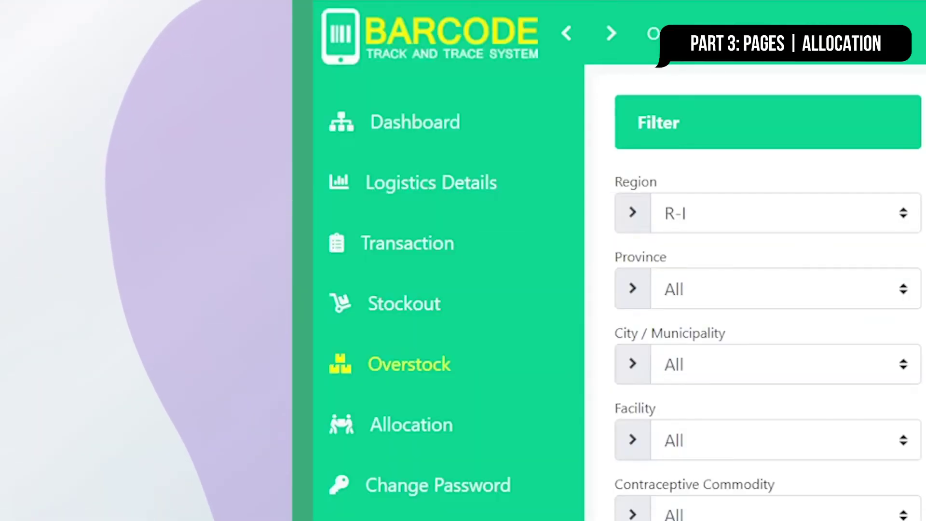
- Export the Allocation table to CSV and bring up the Change Password form
left_click(474, 439)
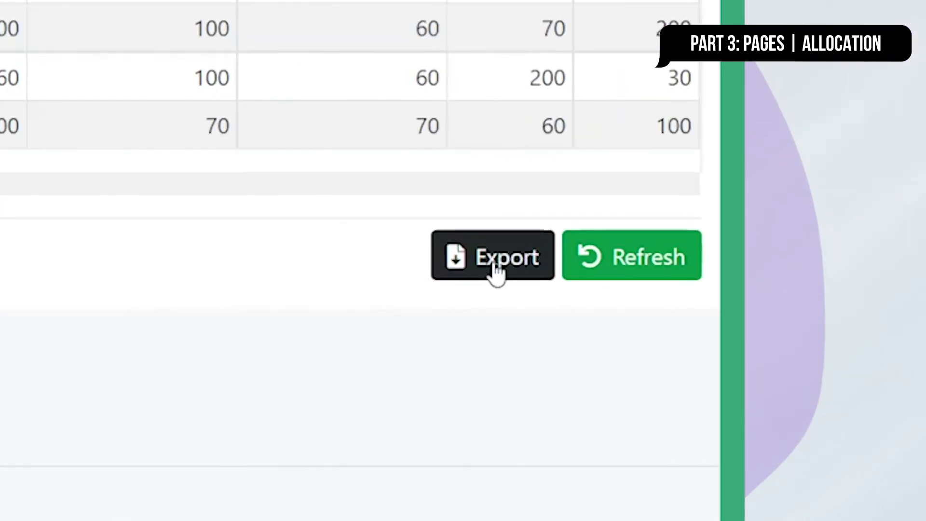
left_click(495, 265)
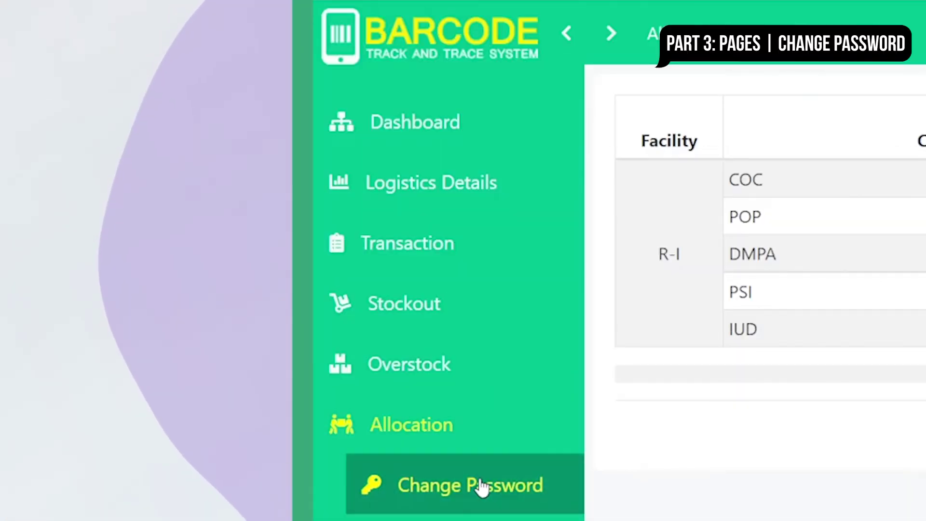
left_click(507, 486)
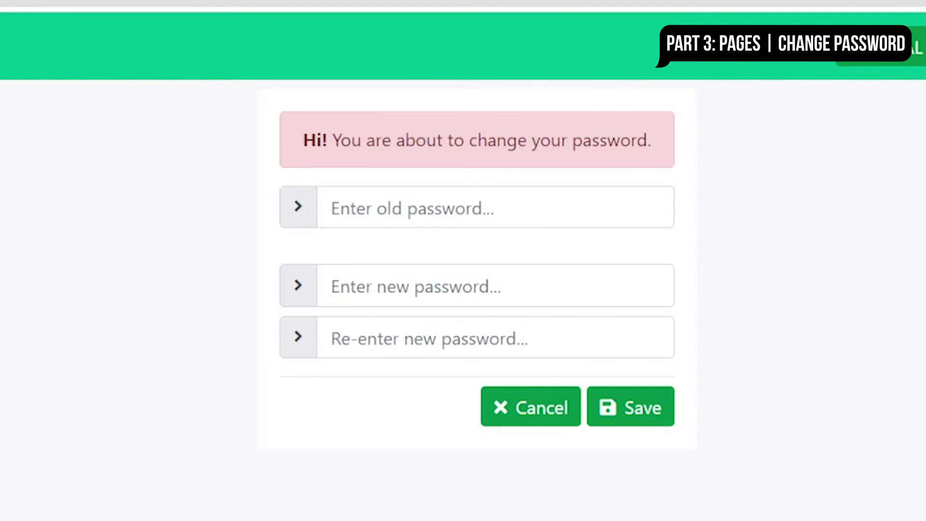